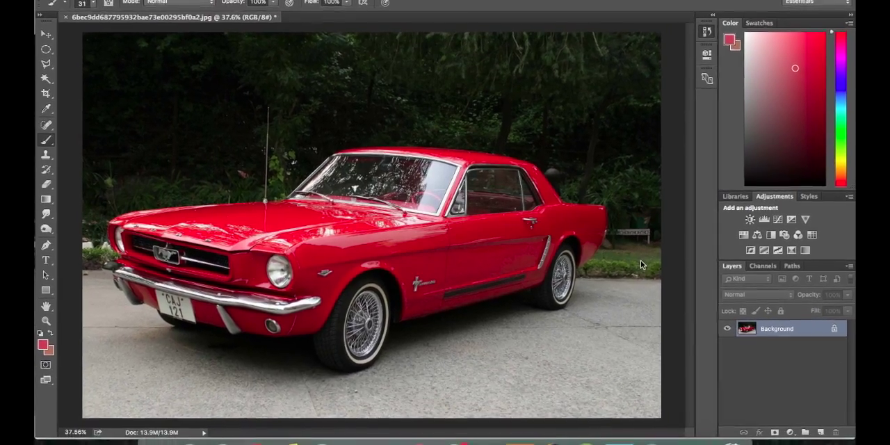
Step: Duplicate the Background layer with its default settings
left_click(442, 203)
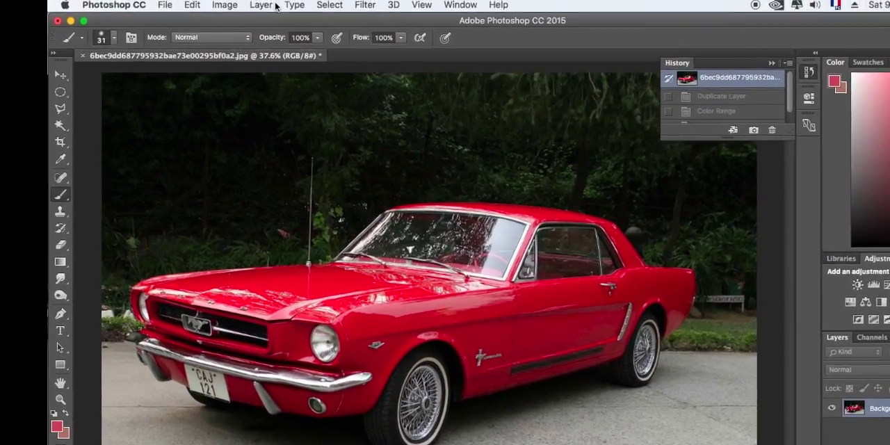
left_click(274, 6)
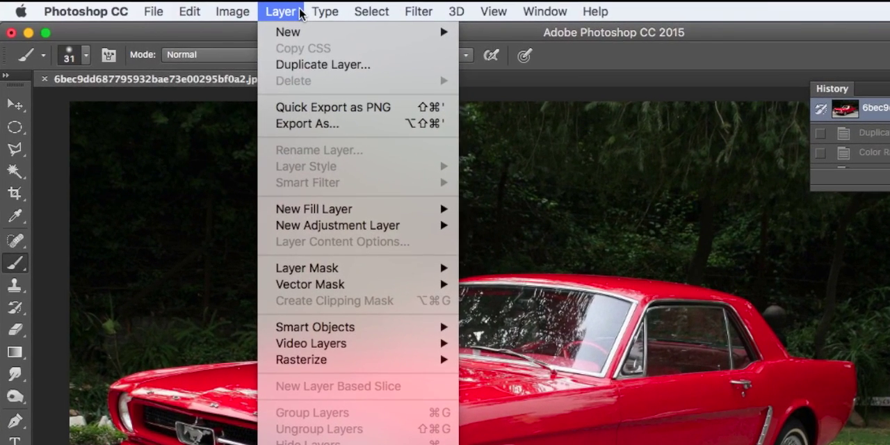
left_click(308, 65)
left_click(786, 295)
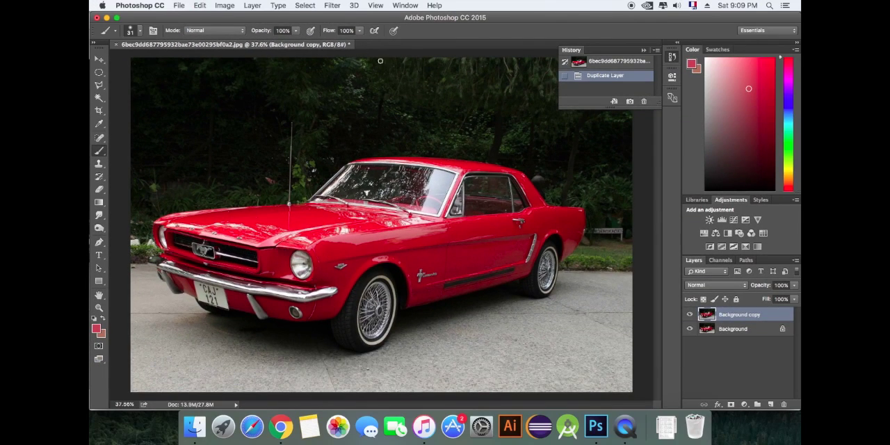
Step: Select the car's red paint with Color Range by sampling the body colour and setting Fuzziness to 105
left_click(306, 5)
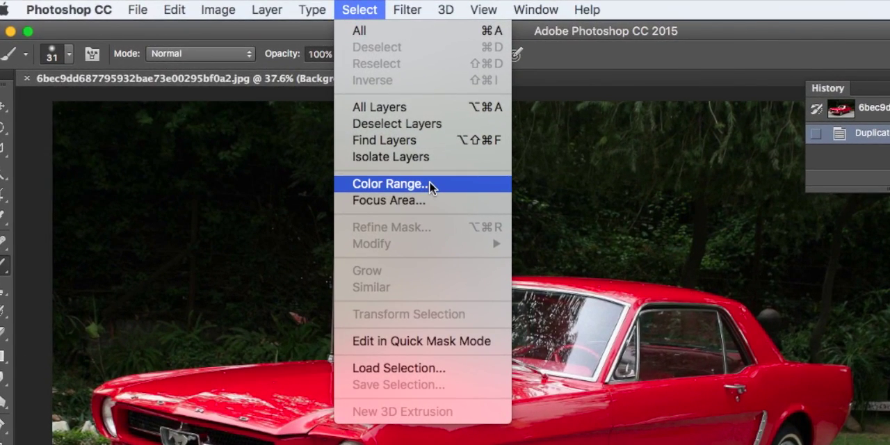
left_click(430, 183)
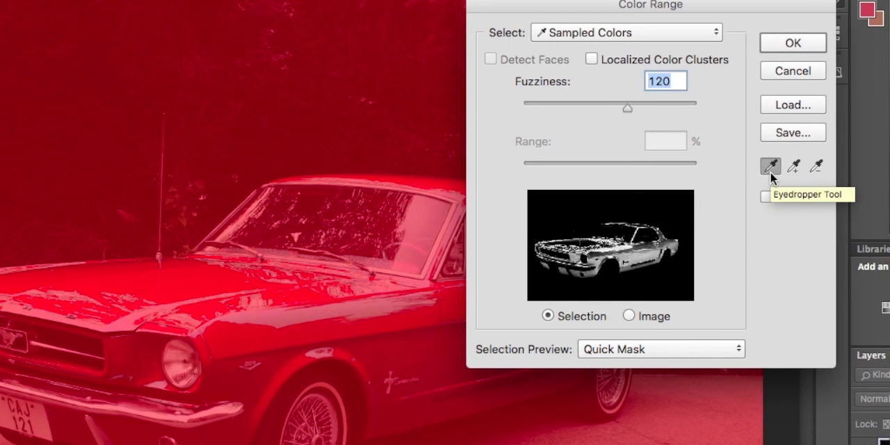
left_click(374, 317)
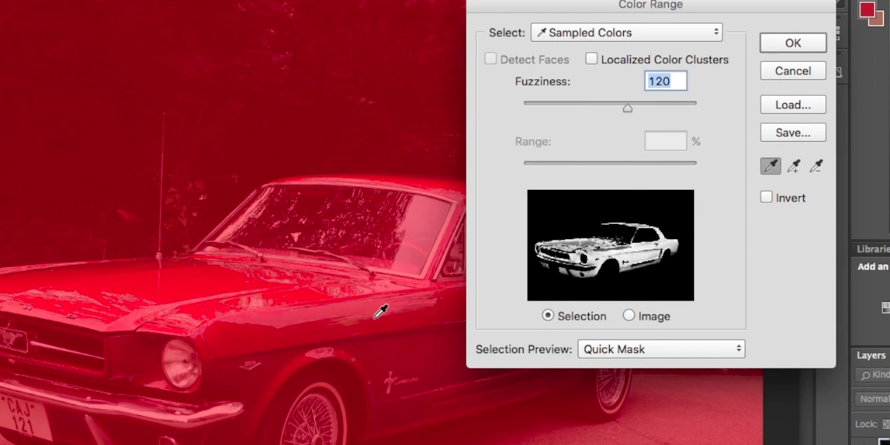
mouse_move(629, 105)
left_mouse_down()
mouse_move(599, 106)
mouse_move(614, 106)
left_mouse_up()
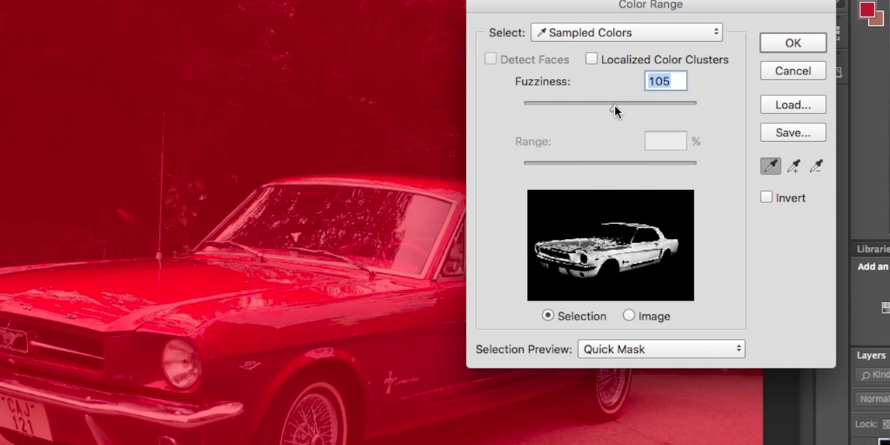
left_click(776, 43)
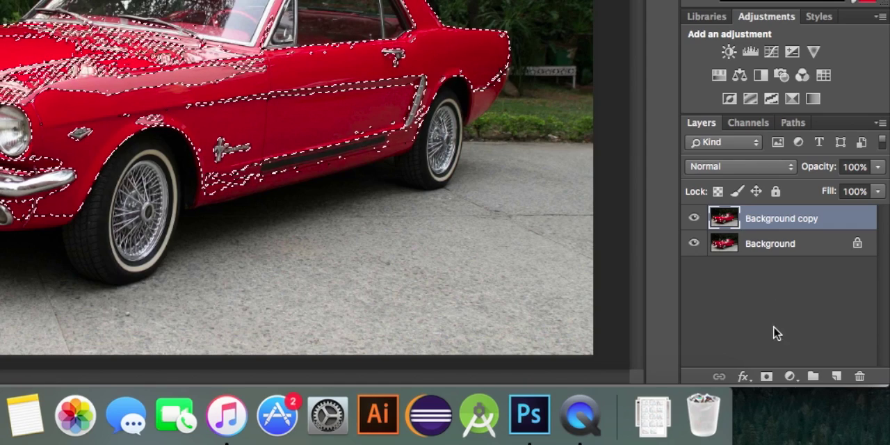
Step: Add a layer mask from the selection to the Background copy layer and show the mask on the canvas
left_click(767, 377)
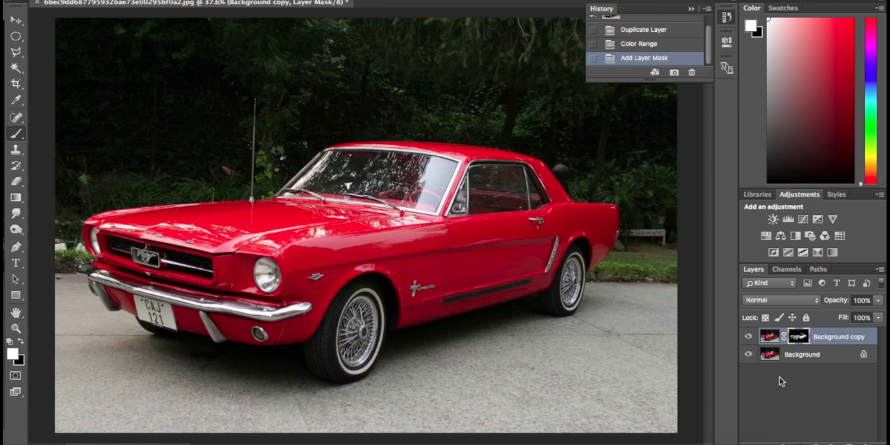
left_click(800, 339, "alt")
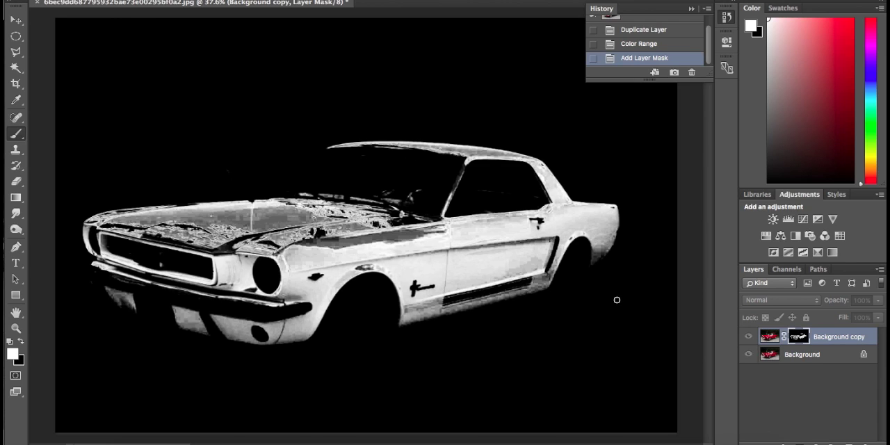
Step: Set the brush to 130 px with 0% hardness
right_click(494, 247)
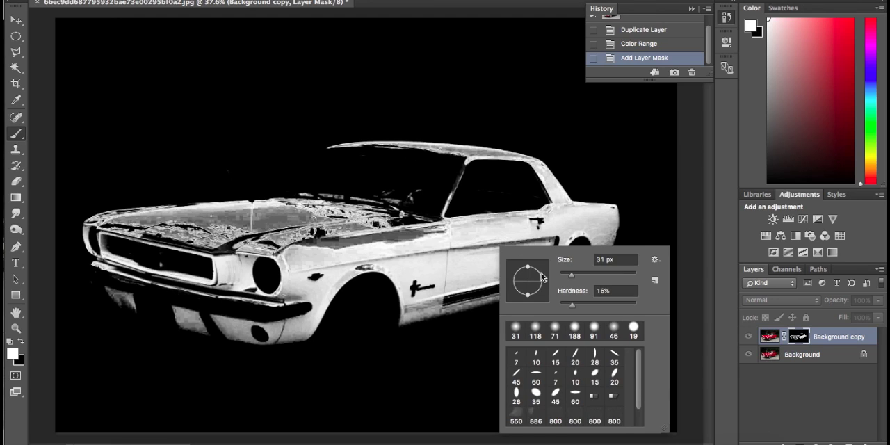
left_click(561, 306)
left_click_drag(572, 275, 604, 275)
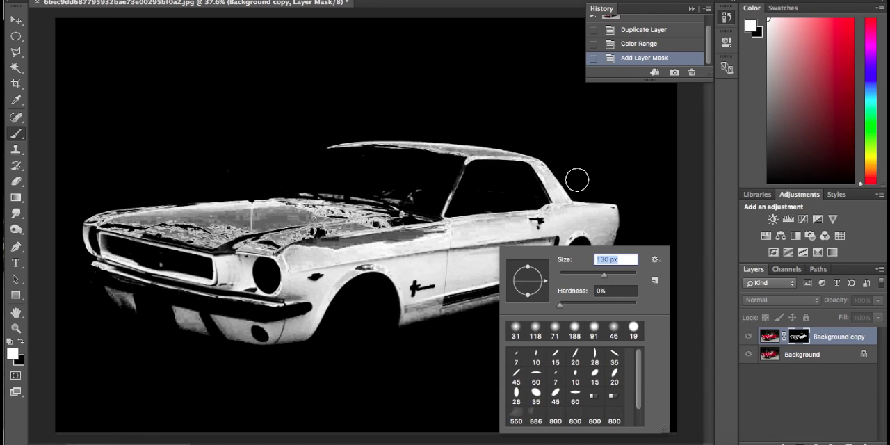
Step: Try a white brush dab on the mask's black background and undo it
left_click(603, 112)
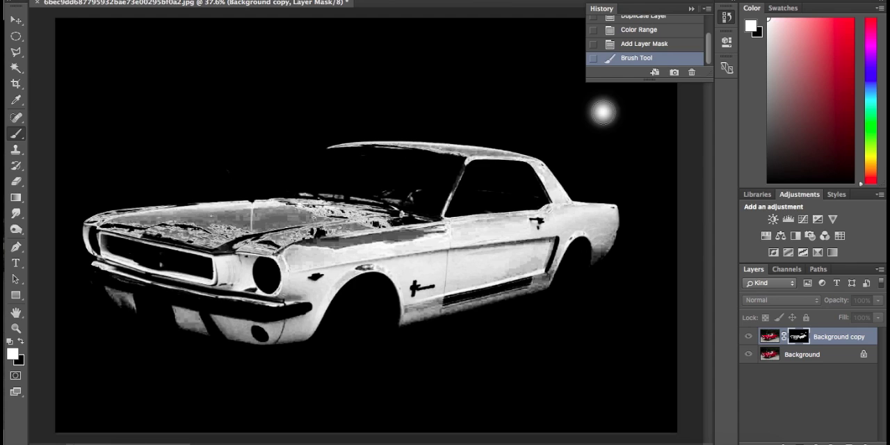
left_click(631, 48)
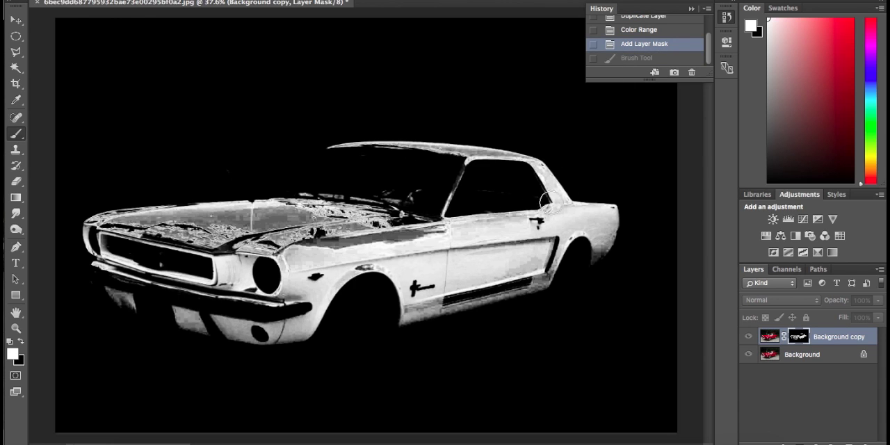
right_click(578, 167)
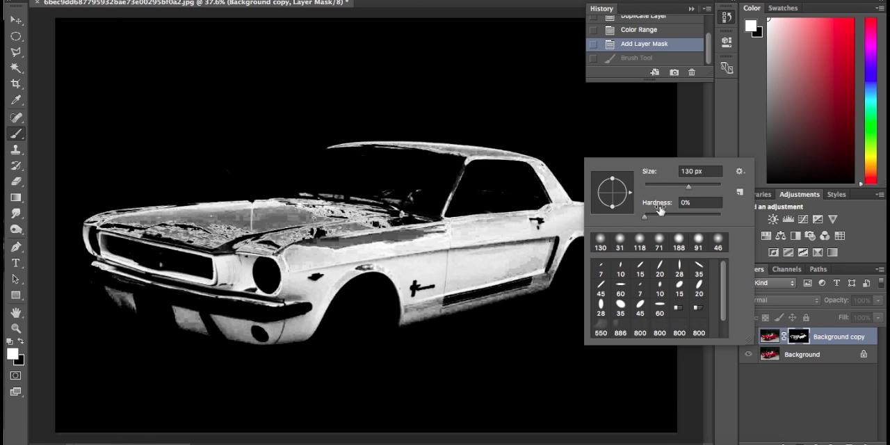
Step: Paint black over the stray light marks at the windshield's base on the mask and return to the normal image view
left_click(20, 343)
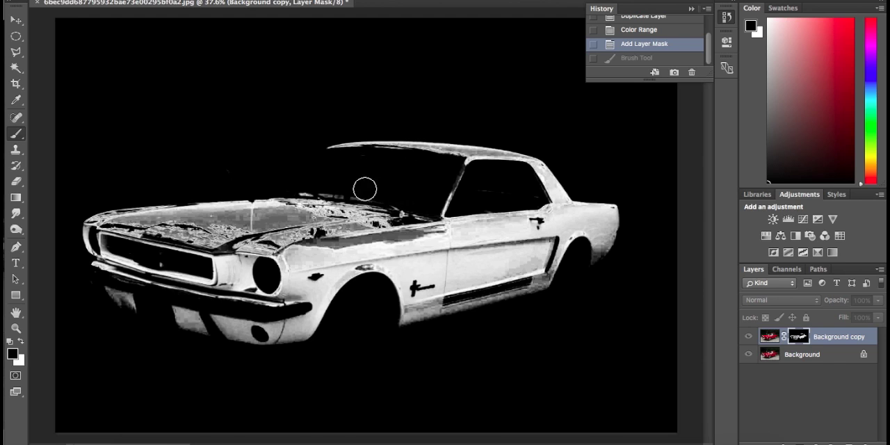
left_click_drag(333, 188, 317, 186)
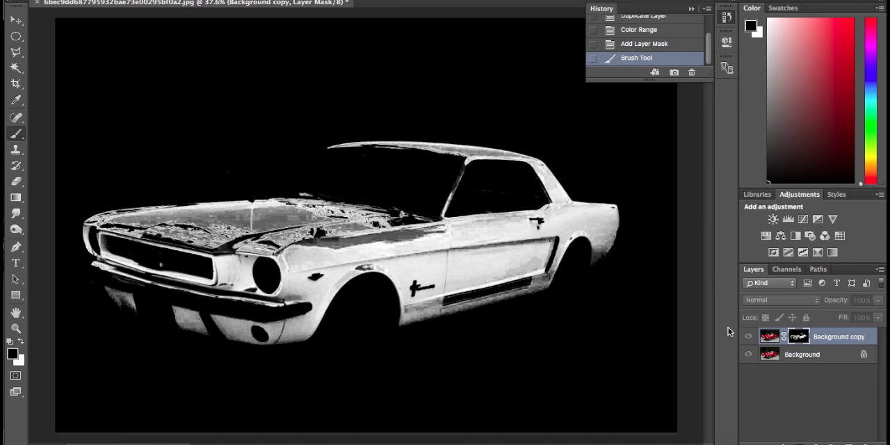
left_click(805, 339, "alt")
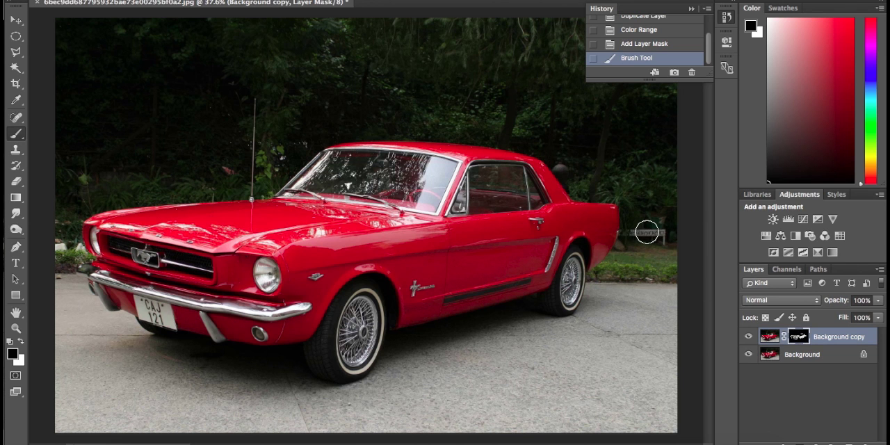
Step: Add a Black & White adjustment layer directly above the Background layer
left_click(786, 355)
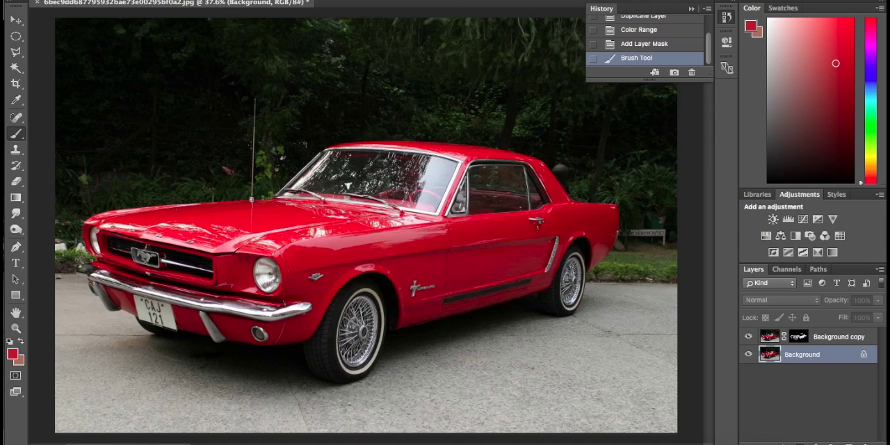
left_click(394, 0)
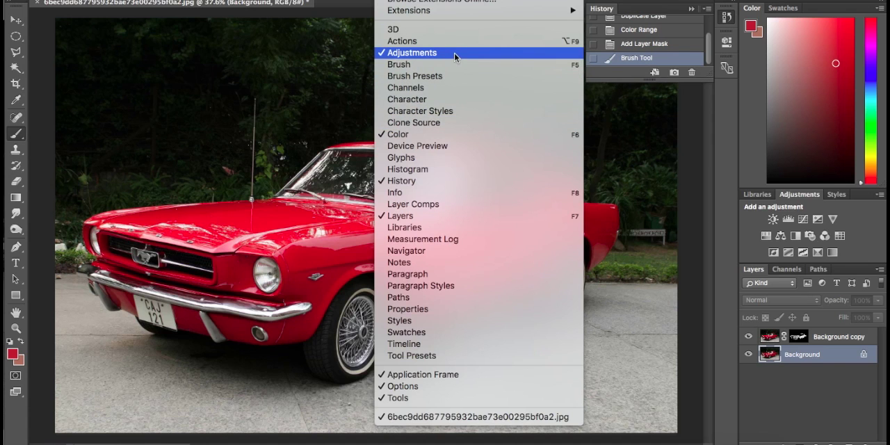
left_click(869, 235)
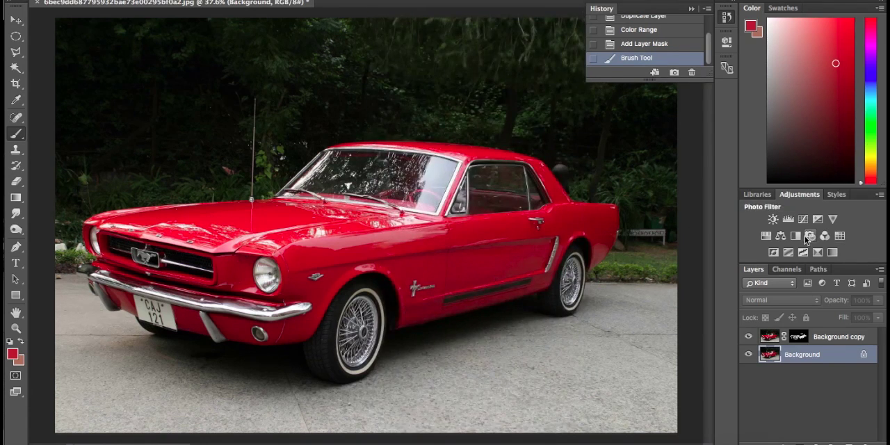
left_click(797, 237)
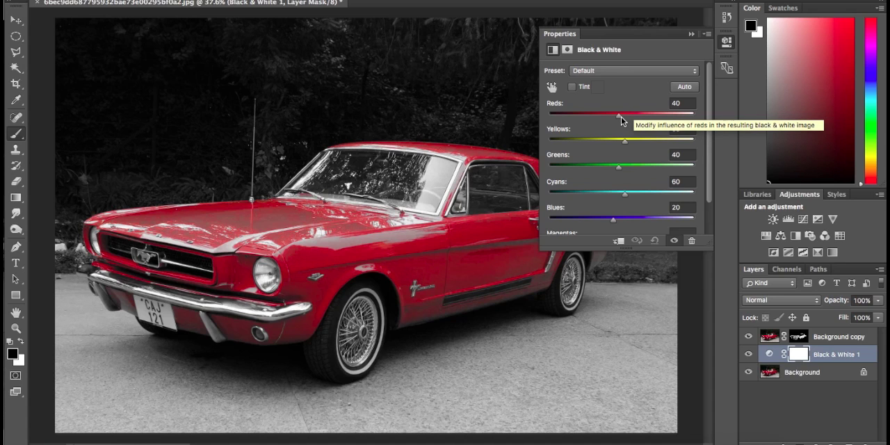
Step: Apply the automatic colour values to the Black & White adjustment and lower its Greens
mouse_move(621, 121)
left_mouse_down()
mouse_move(587, 119)
mouse_move(620, 116)
left_mouse_up()
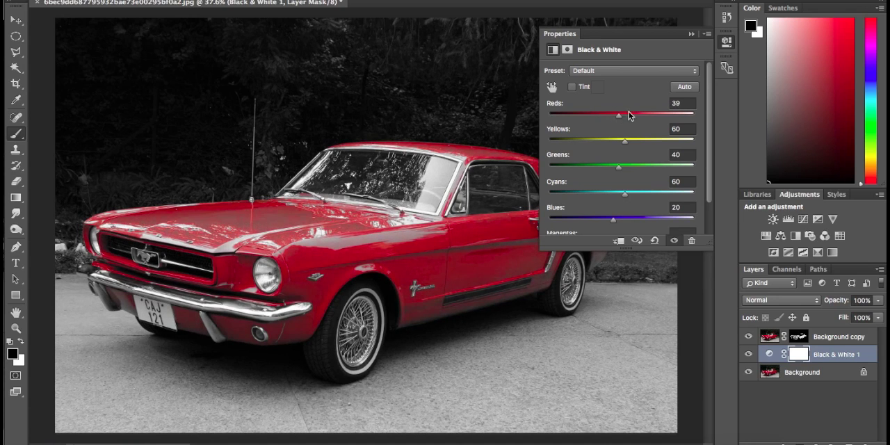
left_click(685, 87)
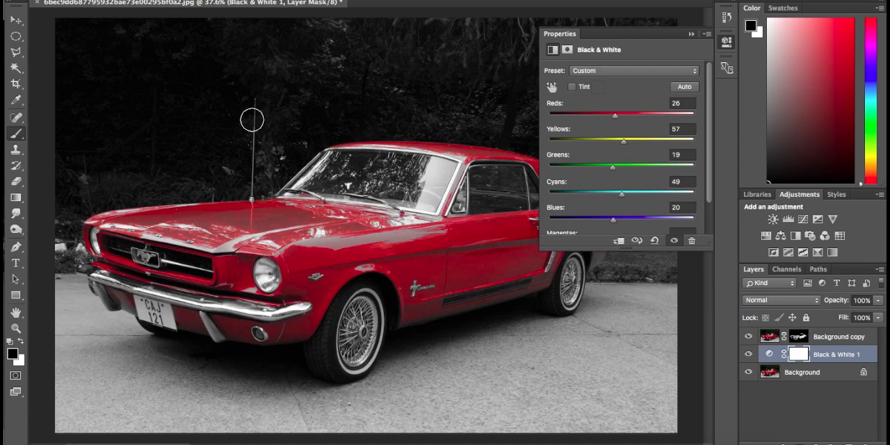
left_click_drag(613, 167, 586, 170)
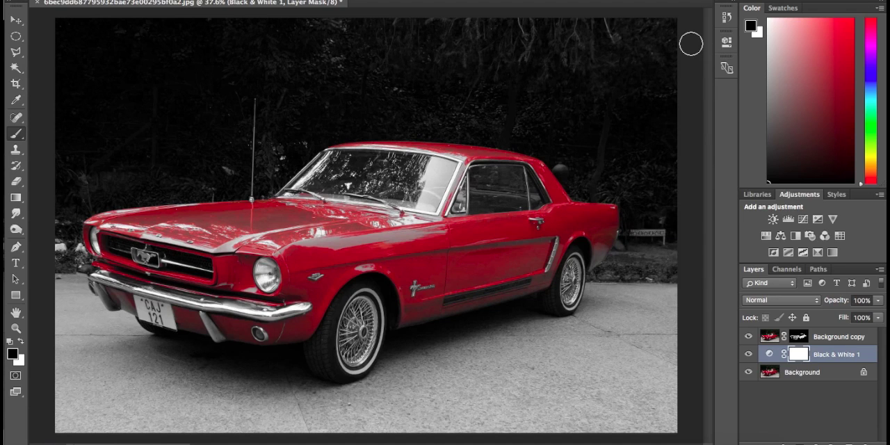
Step: Paint white with a 166 px brush on the Background copy mask to restore the red on the hood and side panels
left_click(800, 338)
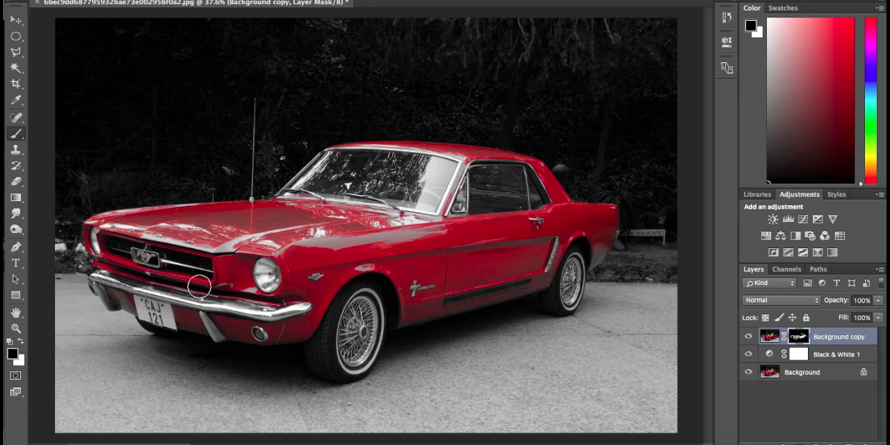
left_click(23, 347)
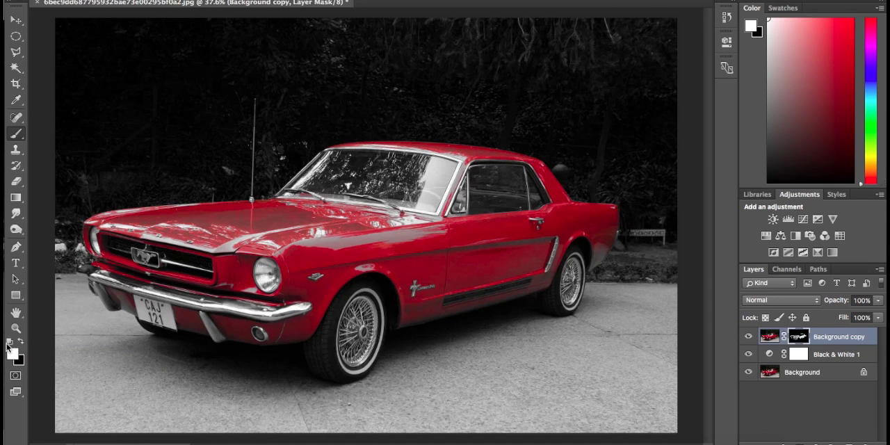
right_click(358, 226)
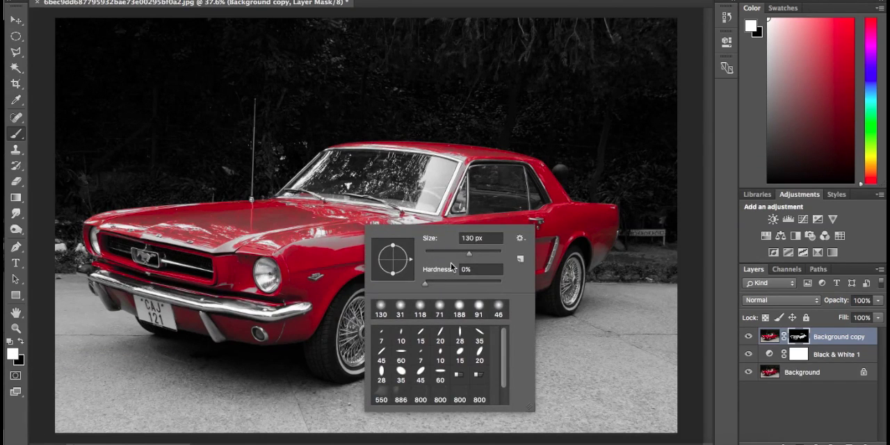
left_click(476, 253)
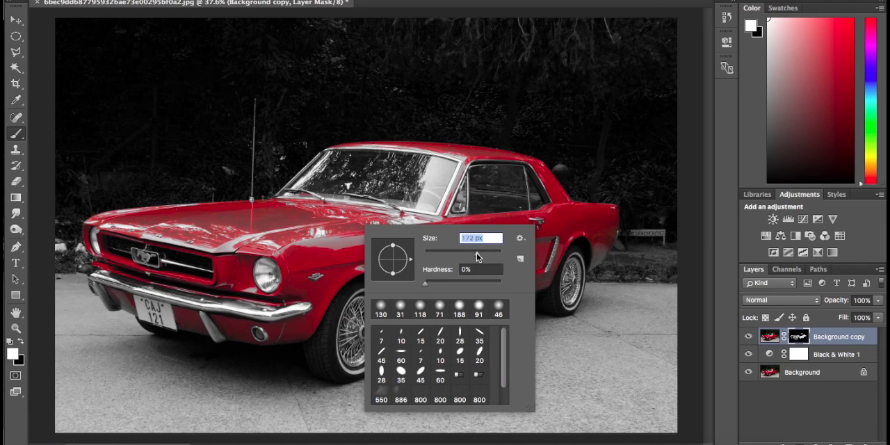
left_click(333, 232)
left_click_drag(334, 224, 217, 220)
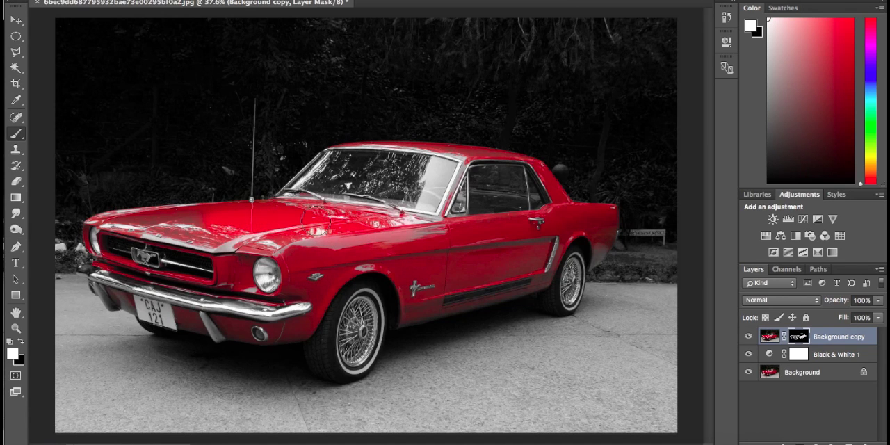
mouse_move(315, 220)
left_mouse_down()
mouse_move(401, 235)
mouse_move(280, 242)
mouse_move(188, 217)
left_mouse_up()
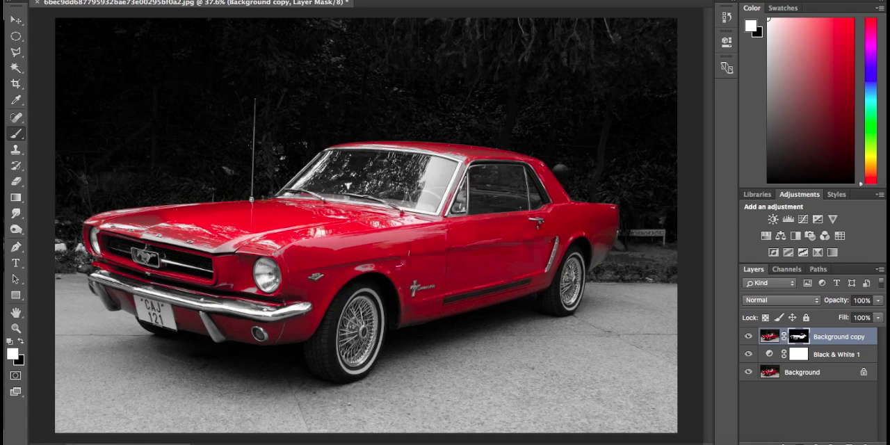
Step: Adjust the brush size and paint white on the mask over the rear fender to restore its red
left_click_drag(600, 248, 685, 255)
right_click(664, 228)
left_click_drag(723, 252, 717, 252)
mouse_move(661, 146)
left_mouse_down()
mouse_move(628, 254)
mouse_move(564, 320)
left_mouse_up()
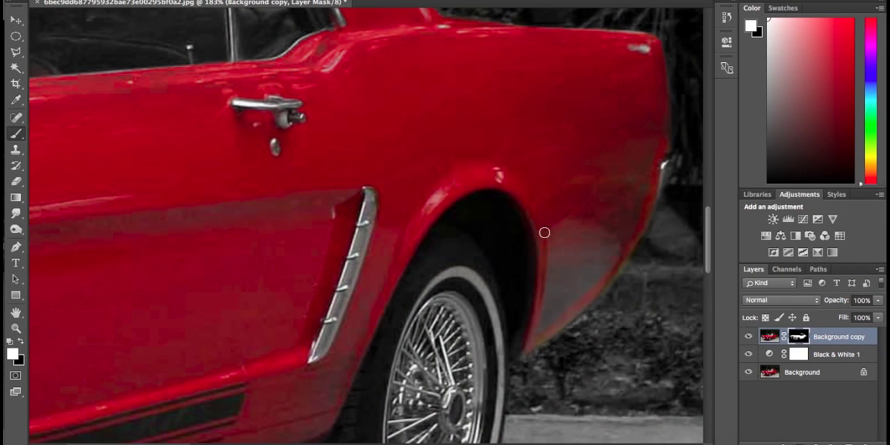
right_click(552, 147)
left_click_drag(627, 169, 636, 169)
mouse_move(560, 254)
left_mouse_down()
mouse_move(604, 232)
mouse_move(553, 312)
mouse_move(532, 154)
mouse_move(643, 122)
mouse_move(478, 88)
left_mouse_up()
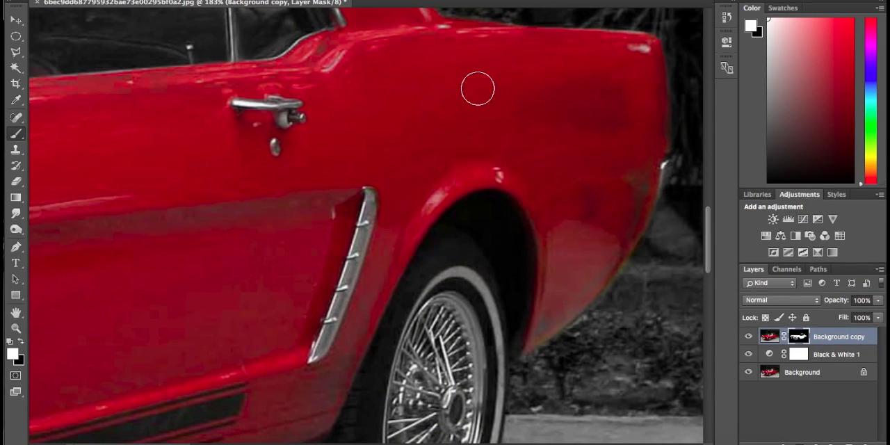
Step: Paint black on the mask along the rear fender's outer edge to remove colour spill
left_click(21, 342)
left_click_drag(672, 202, 572, 345)
left_click_drag(617, 313, 532, 307)
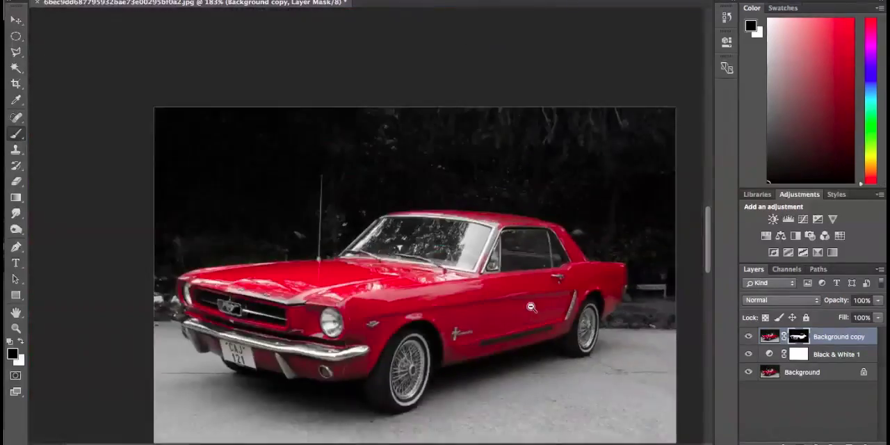
Step: Paint white on the mask over the front body panels below the bumper, around the licence plate and fog lamp
left_click_drag(442, 254, 518, 256)
left_click_drag(222, 292, 557, 169)
left_click_drag(174, 285, 556, 156)
left_click_drag(231, 267, 515, 128)
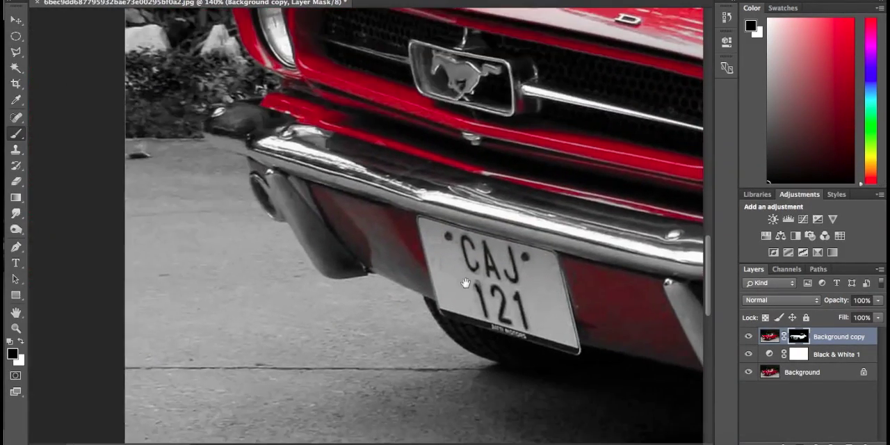
left_click(20, 341)
mouse_move(375, 215)
left_mouse_down()
mouse_move(344, 229)
mouse_move(419, 283)
mouse_move(362, 227)
left_mouse_up()
left_click_drag(570, 320, 356, 261)
mouse_move(619, 291)
left_mouse_down()
mouse_move(589, 289)
mouse_move(600, 289)
left_mouse_up()
mouse_move(351, 213)
left_mouse_down()
mouse_move(414, 232)
mouse_move(442, 298)
mouse_move(337, 226)
mouse_move(386, 237)
mouse_move(432, 296)
left_mouse_up()
mouse_move(502, 239)
left_mouse_down()
mouse_move(326, 214)
mouse_move(370, 275)
mouse_move(544, 257)
left_mouse_up()
mouse_move(637, 257)
left_mouse_down()
mouse_move(617, 257)
mouse_move(628, 257)
left_mouse_up()
left_click_drag(615, 257, 431, 256)
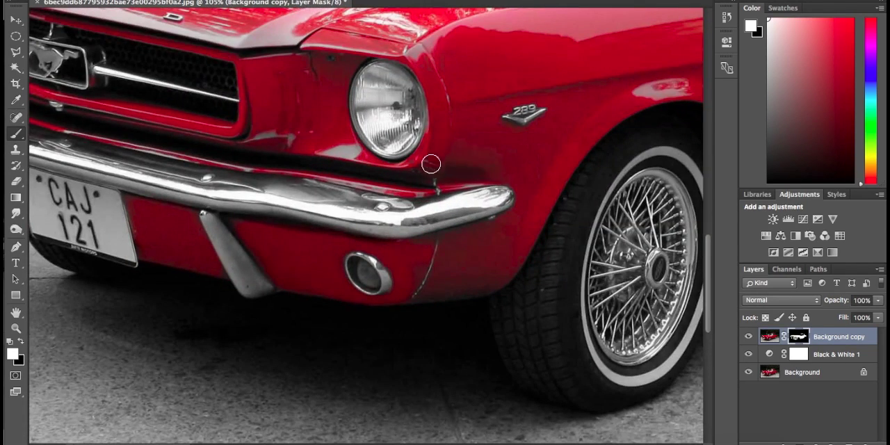
Step: Enlarge the brush and paint white on the mask over the front fender and the panel beside the fog lamp
right_click(545, 151)
key("Return")
mouse_move(547, 153)
left_mouse_down()
mouse_move(469, 153)
mouse_move(421, 265)
left_mouse_up()
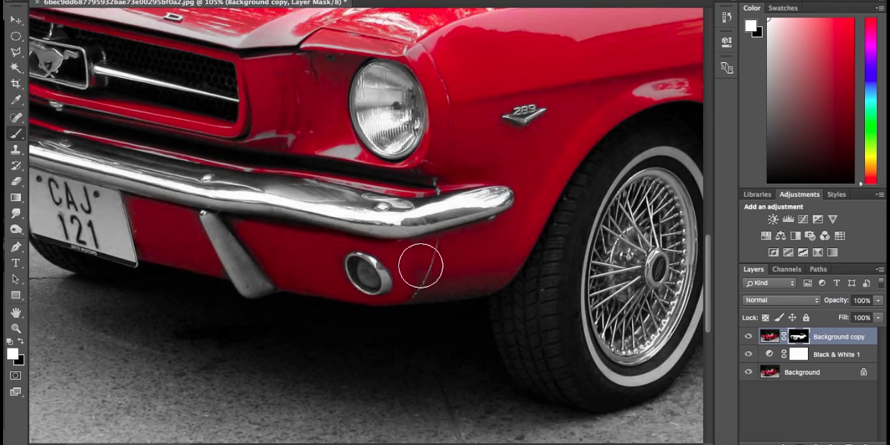
key("ctrl+0")
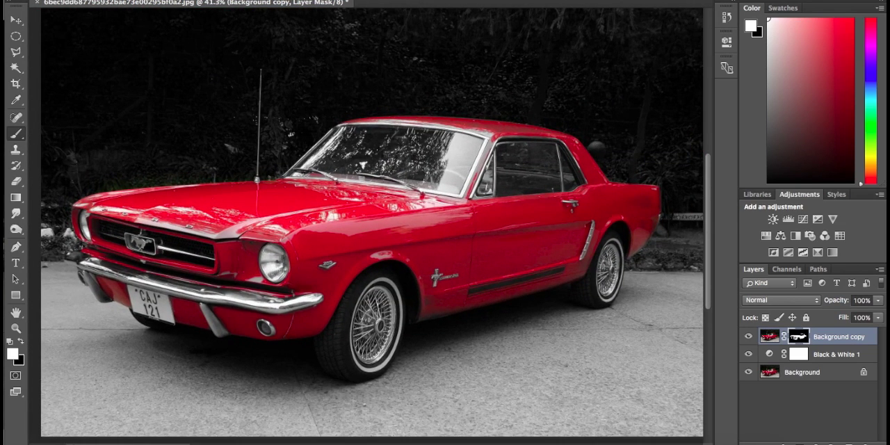
Step: Flatten the image into a single Background layer
left_click(237, 0)
mouse_move(205, 0)
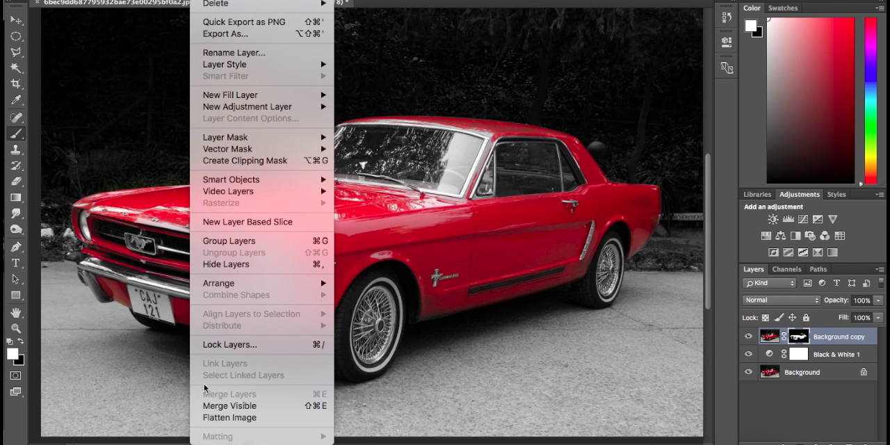
left_click(247, 418)
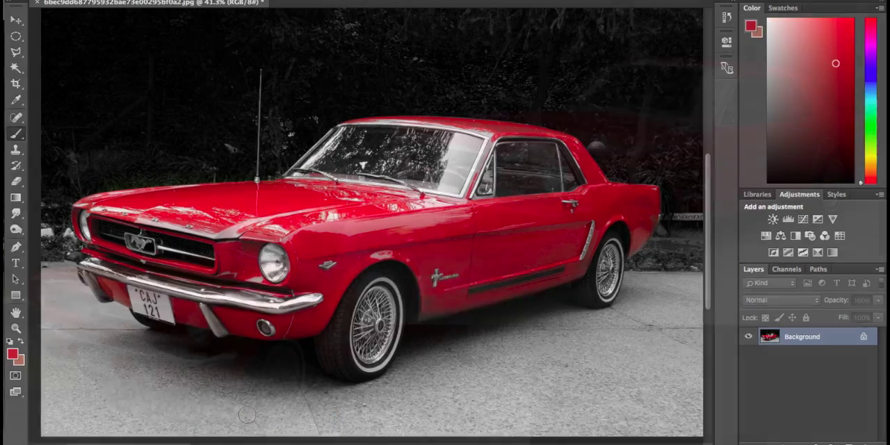